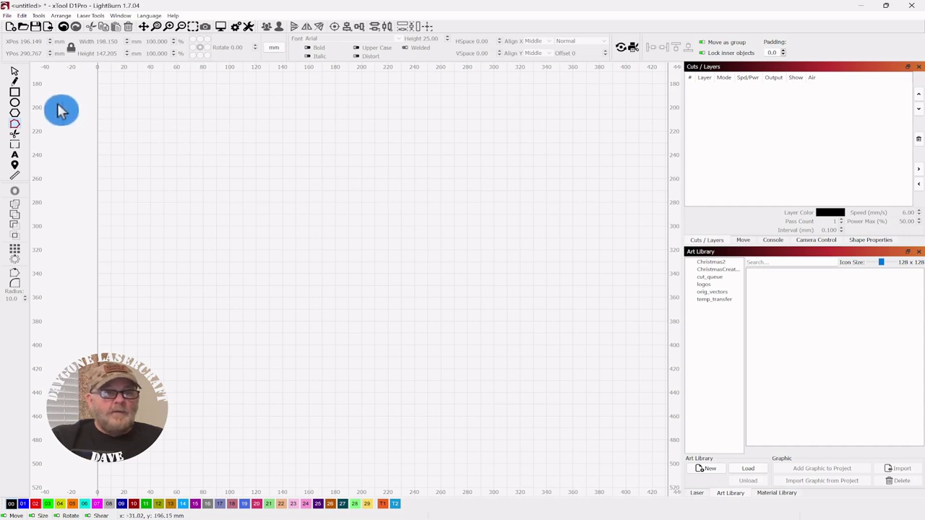
Draw one straight diagonal line rising toward the upper right on the empty canvas
{"action": "left_click", "coordinate": [15, 83]}
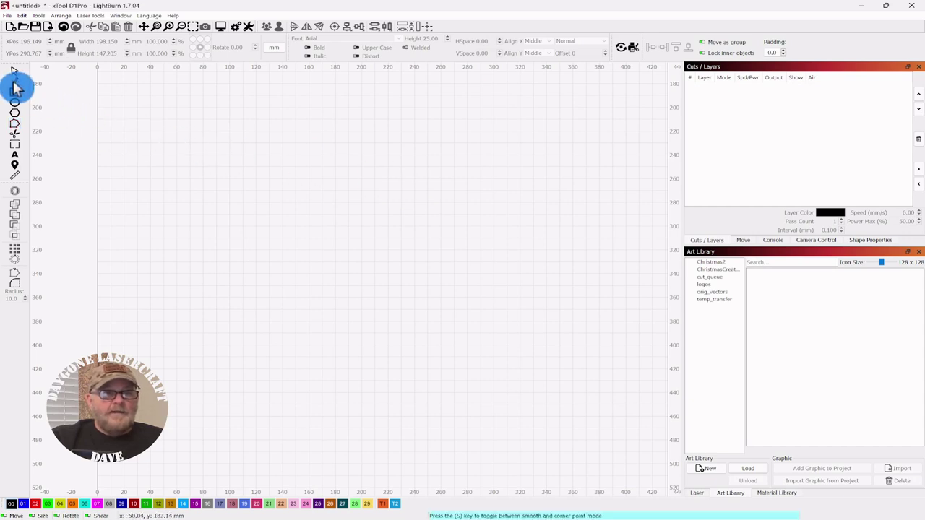
{"action": "left_click", "coordinate": [313, 173]}
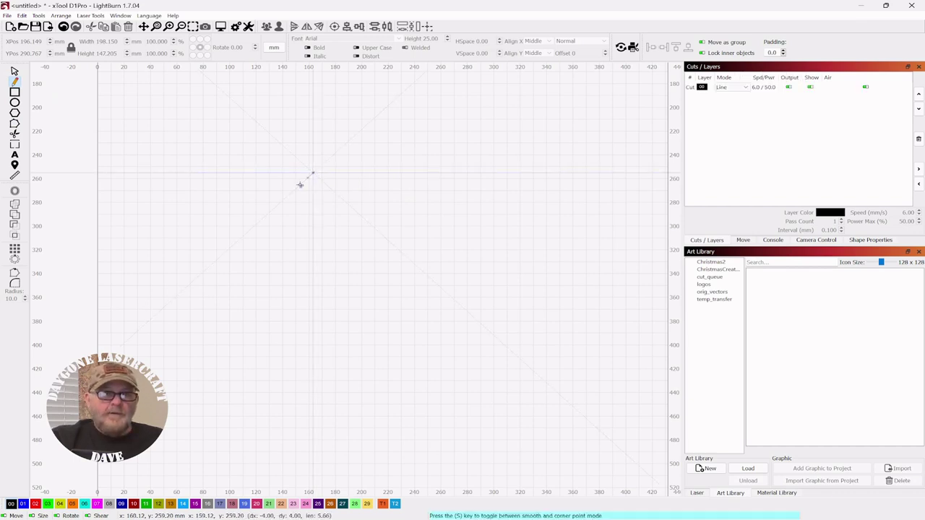
{"action": "left_click", "coordinate": [174, 266]}
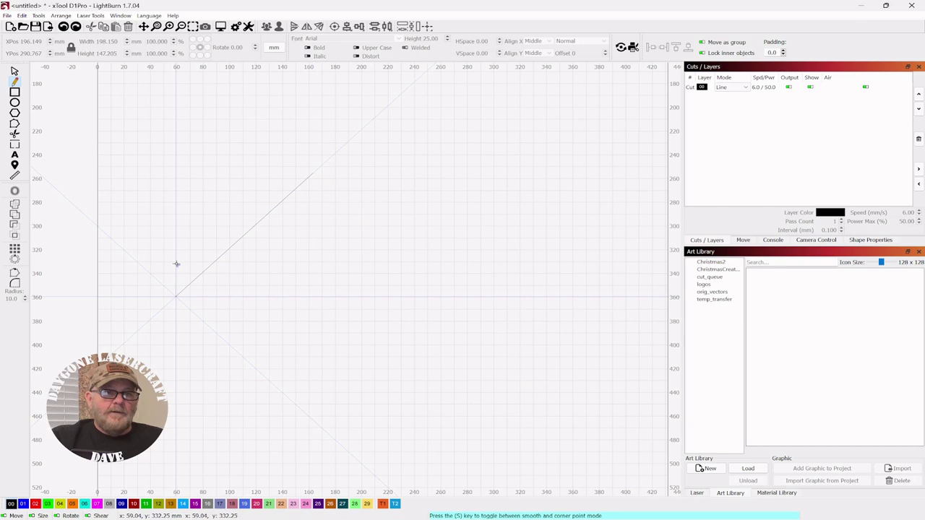
{"action": "key", "text": "Escape"}
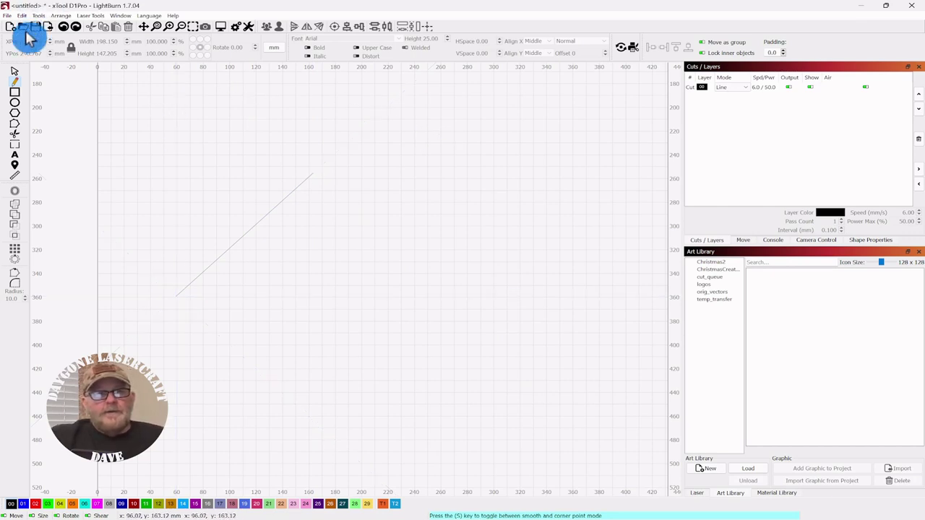
{"action": "left_click", "coordinate": [13, 71]}
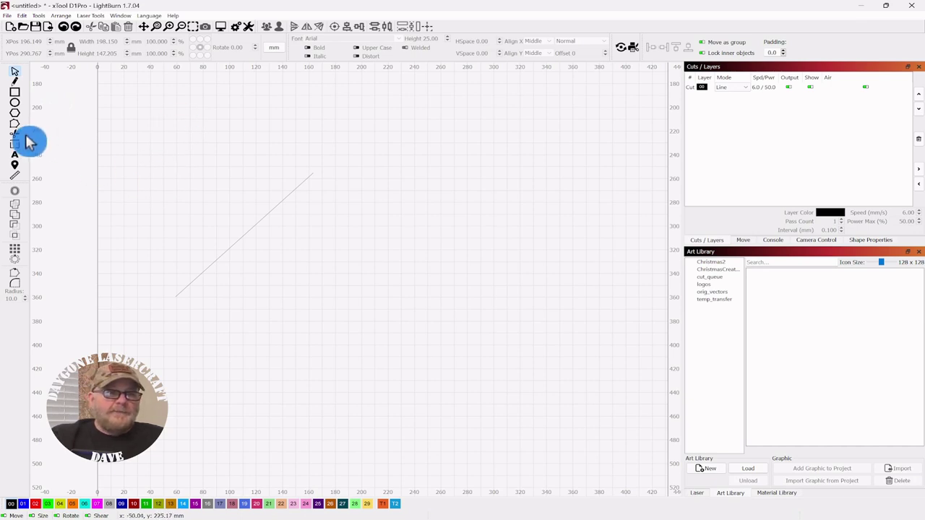
Draw a small square right of the line, then move both shapes up and right
{"action": "left_click", "coordinate": [15, 94]}
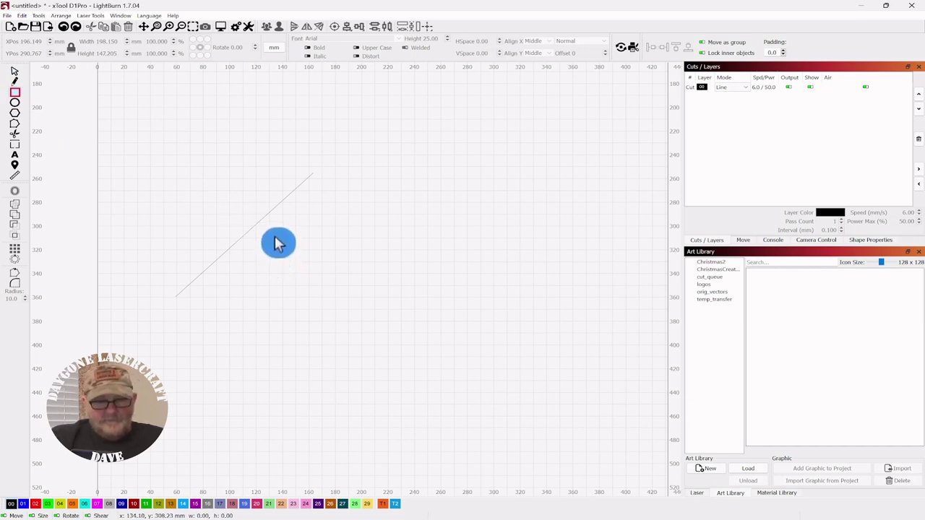
{"action": "left_click_drag", "start_coordinate": [275, 236], "coordinate": [324, 280]}
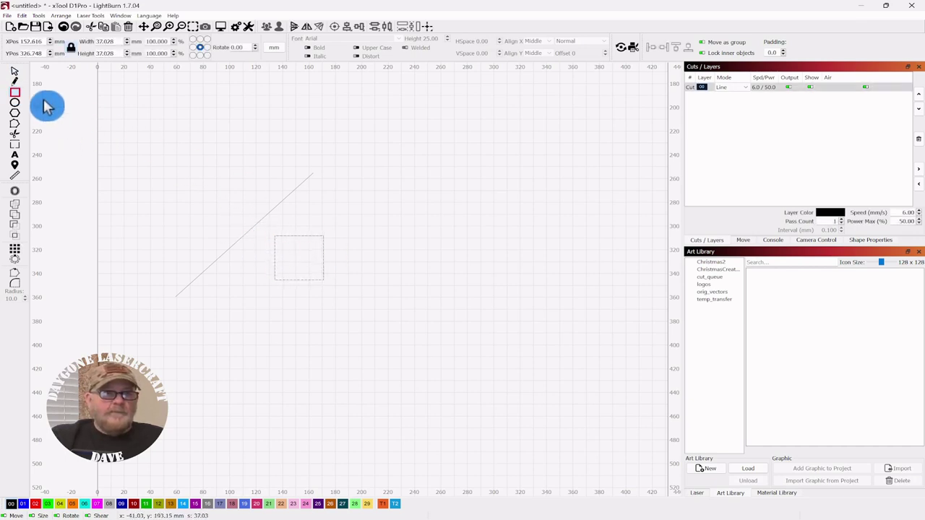
{"action": "left_click", "coordinate": [15, 71]}
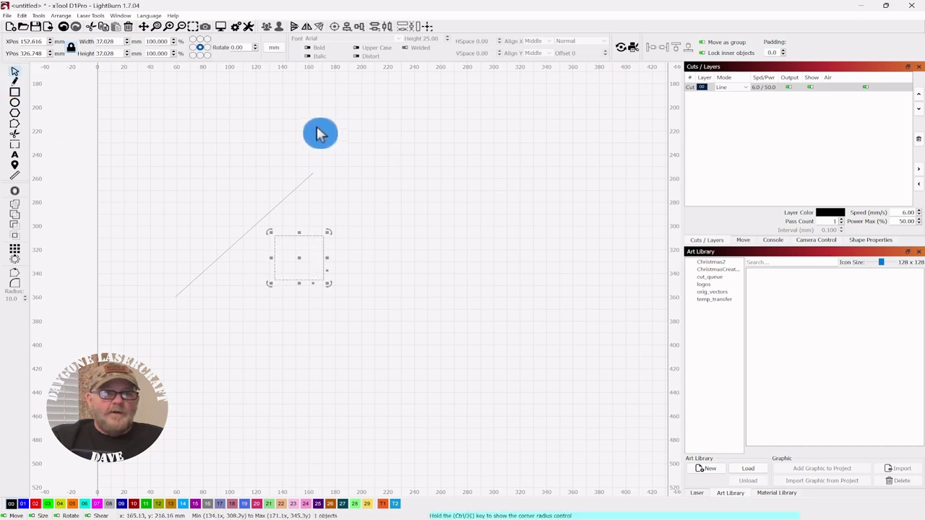
{"action": "left_click_drag", "start_coordinate": [363, 126], "coordinate": [200, 361]}
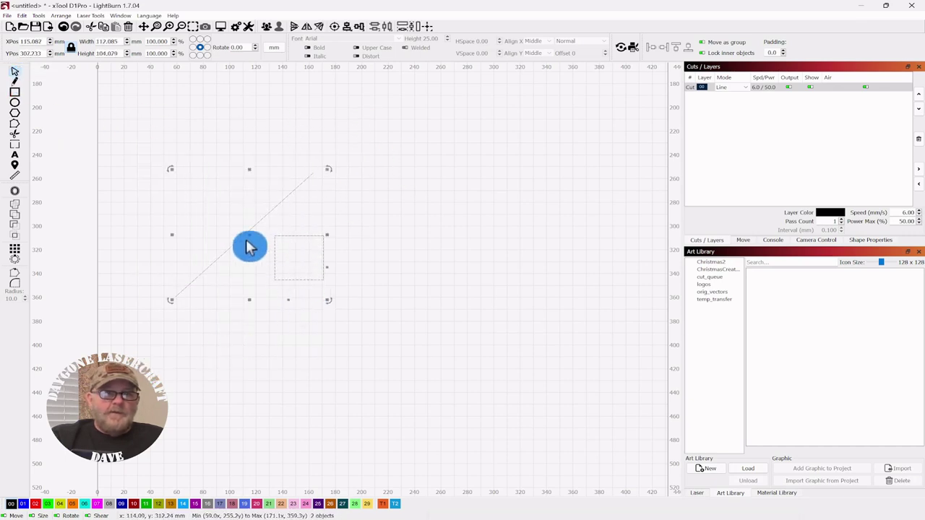
{"action": "left_click_drag", "start_coordinate": [248, 234], "coordinate": [372, 198]}
{"action": "left_click", "coordinate": [484, 303]}
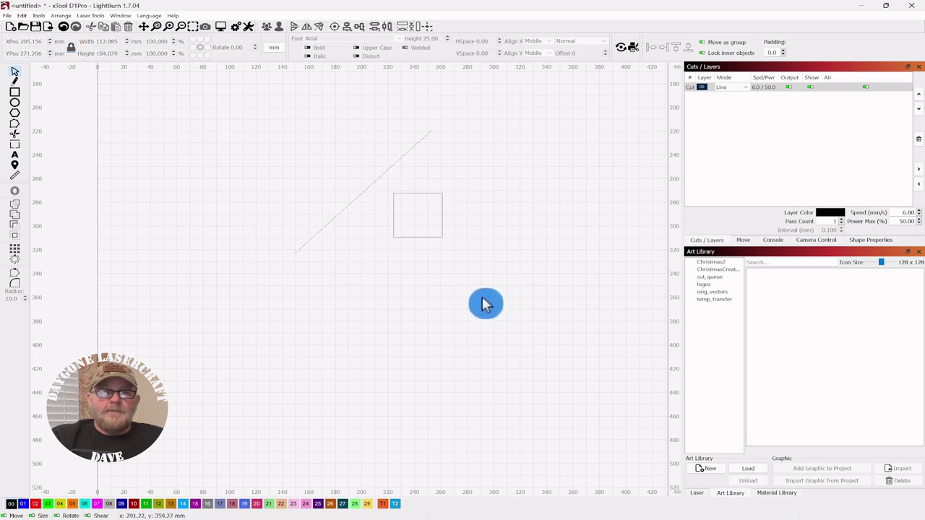
Rotate the square about 45° into a diamond sitting just under the line
{"action": "left_click_drag", "start_coordinate": [463, 176], "coordinate": [416, 258]}
{"action": "left_click", "coordinate": [452, 200]}
{"action": "left_click_drag", "start_coordinate": [453, 195], "coordinate": [378, 229]}
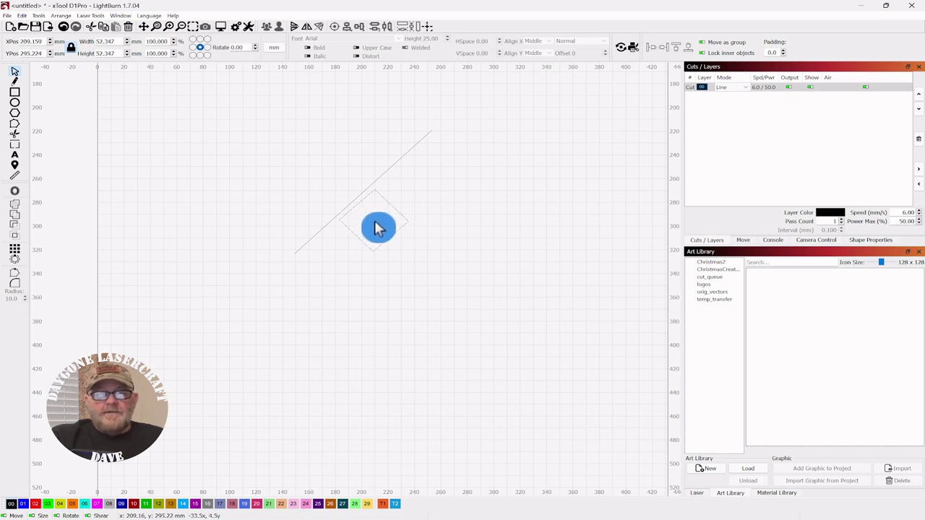
{"action": "left_click_drag", "start_coordinate": [377, 228], "coordinate": [377, 228]}
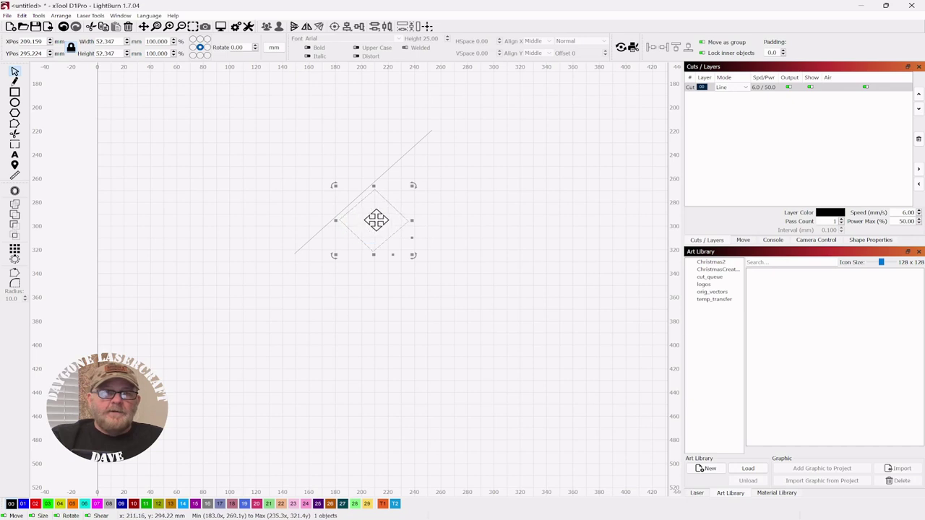
Convert the diamond to a path and open its corner nodes in Edit Nodes
{"action": "right_click", "coordinate": [376, 220]}
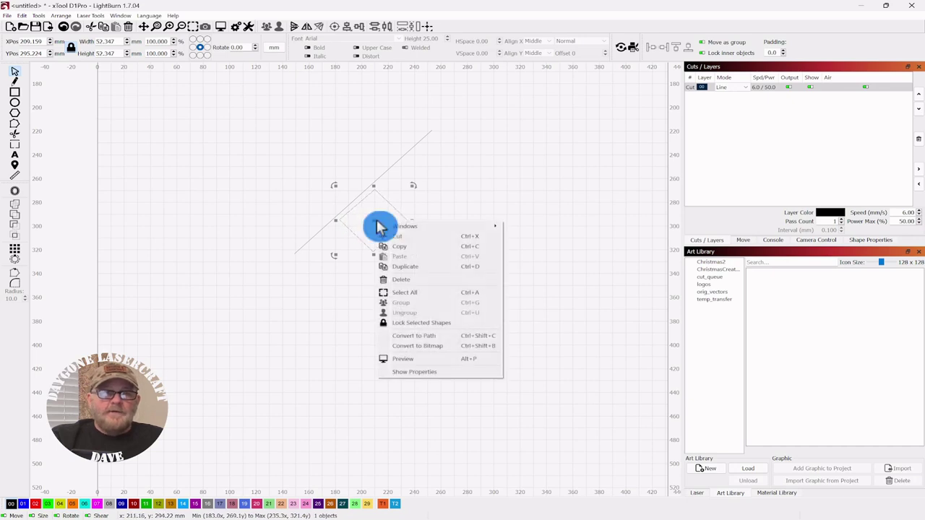
{"action": "left_click", "coordinate": [436, 336]}
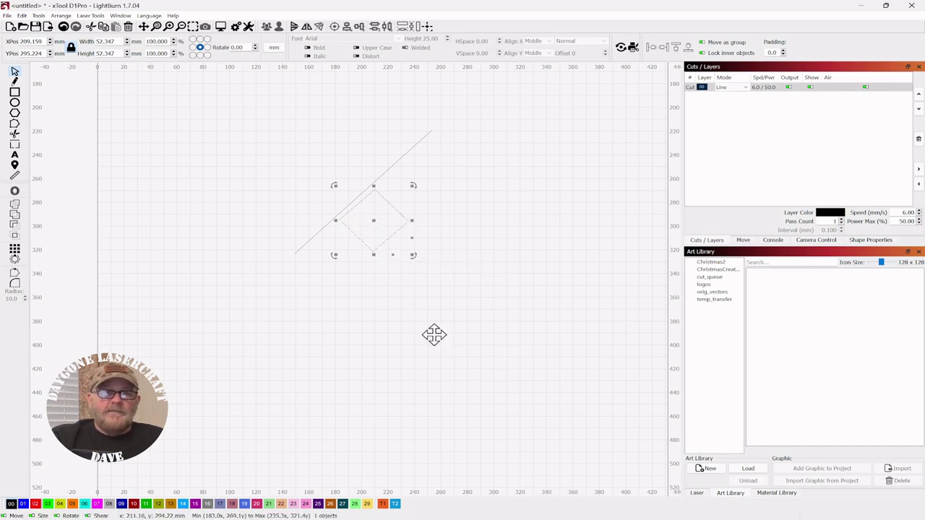
{"action": "left_click", "coordinate": [16, 131]}
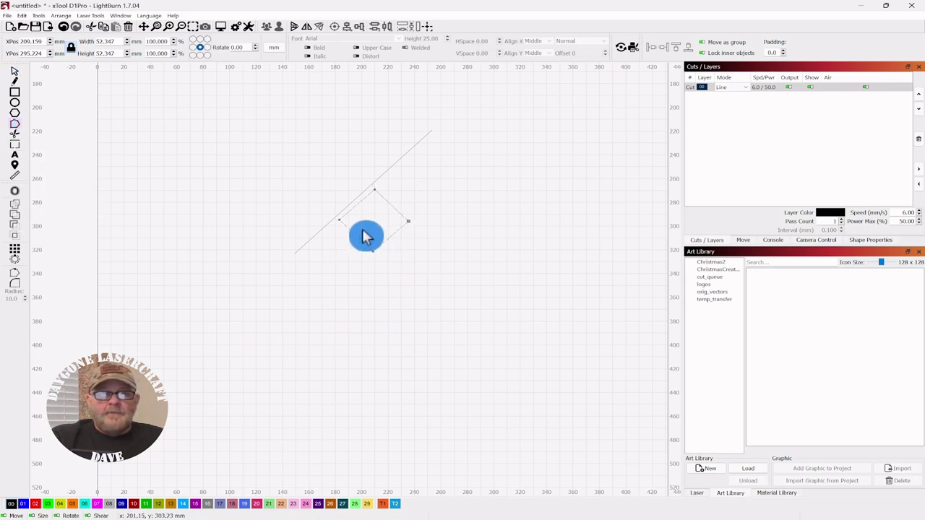
{"action": "scroll", "coordinate": [368, 218], "scroll_direction": "up", "scroll_amount": 3}
{"action": "mouse_move", "coordinate": [488, 189]}
{"action": "left_mouse_down"}
{"action": "mouse_move", "coordinate": [489, 231]}
{"action": "mouse_move", "coordinate": [498, 224]}
{"action": "mouse_move", "coordinate": [485, 250]}
{"action": "mouse_move", "coordinate": [417, 244]}
{"action": "mouse_move", "coordinate": [499, 196]}
{"action": "mouse_move", "coordinate": [493, 203]}
{"action": "left_mouse_up"}
{"action": "scroll", "coordinate": [497, 231], "scroll_direction": "down", "scroll_amount": 1}
{"action": "scroll", "coordinate": [487, 223], "scroll_direction": "down", "scroll_amount": 1}
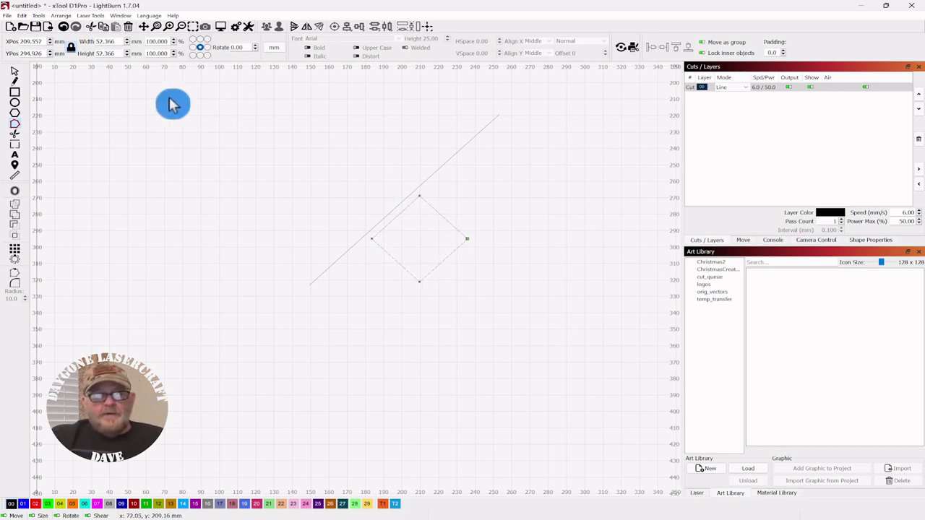
Nudge the diamond up-left so it touches the diagonal line
{"action": "left_click", "coordinate": [16, 75]}
{"action": "left_click", "coordinate": [464, 214]}
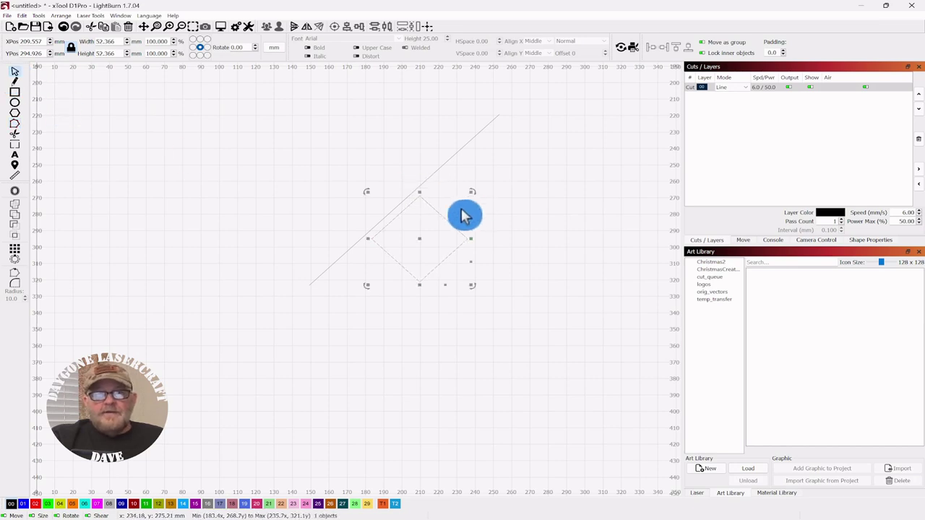
{"action": "left_click", "coordinate": [401, 226]}
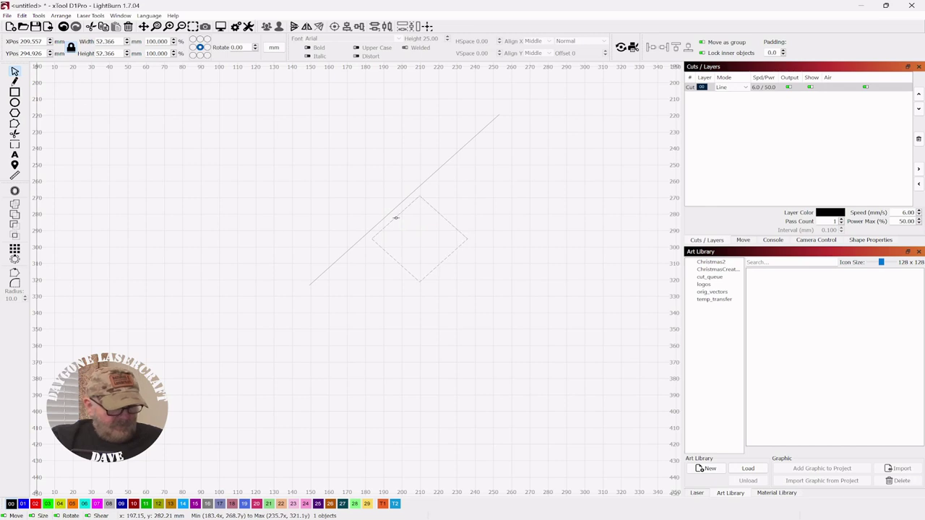
{"action": "mouse_move", "coordinate": [395, 217]}
{"action": "left_mouse_down"}
{"action": "mouse_move", "coordinate": [401, 226]}
{"action": "mouse_move", "coordinate": [393, 218]}
{"action": "left_mouse_up"}
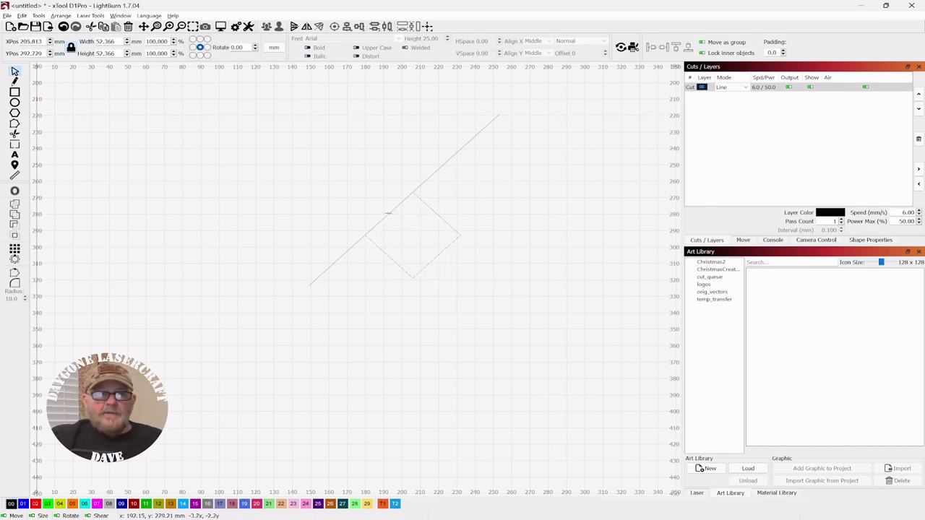
{"action": "left_click", "coordinate": [273, 168]}
Select the line and diamond together and move them toward the upper left
{"action": "scroll", "coordinate": [301, 180], "scroll_direction": "down", "scroll_amount": 3}
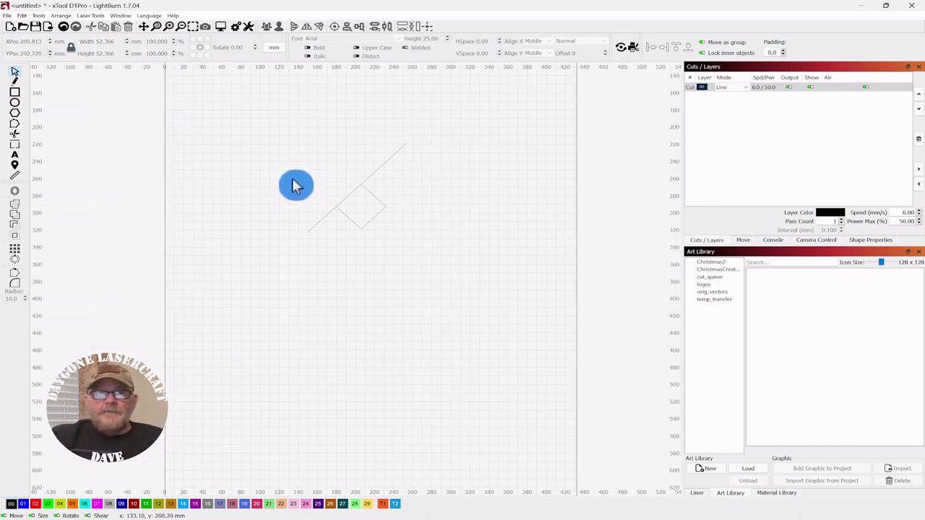
{"action": "left_click_drag", "start_coordinate": [495, 202], "coordinate": [431, 209]}
{"action": "left_click_drag", "start_coordinate": [355, 133], "coordinate": [255, 271]}
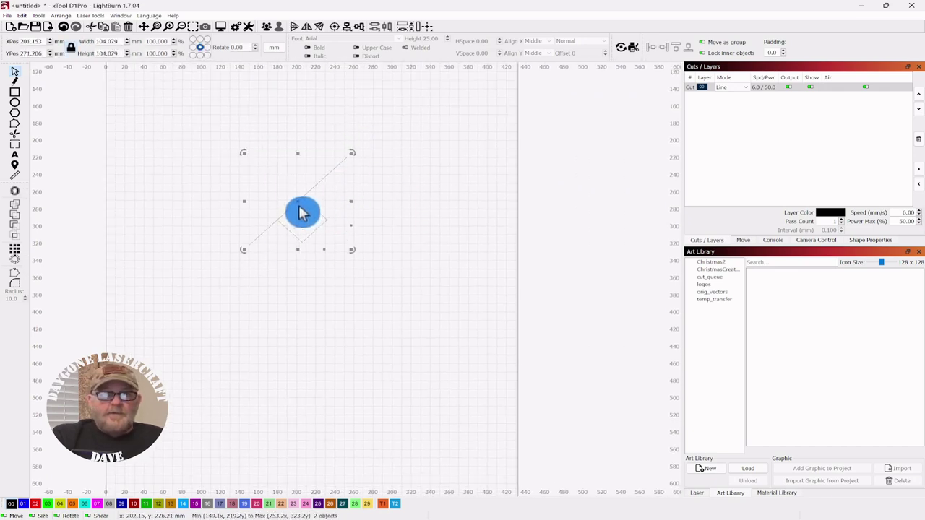
{"action": "left_click_drag", "start_coordinate": [297, 200], "coordinate": [239, 166]}
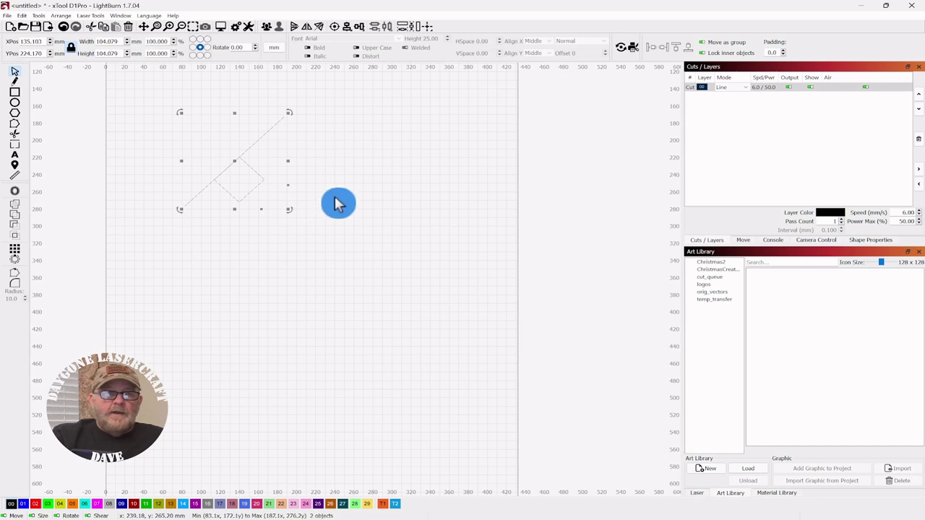
Draw a horizontal reference line below the diamond
{"action": "left_click_drag", "start_coordinate": [336, 202], "coordinate": [357, 214]}
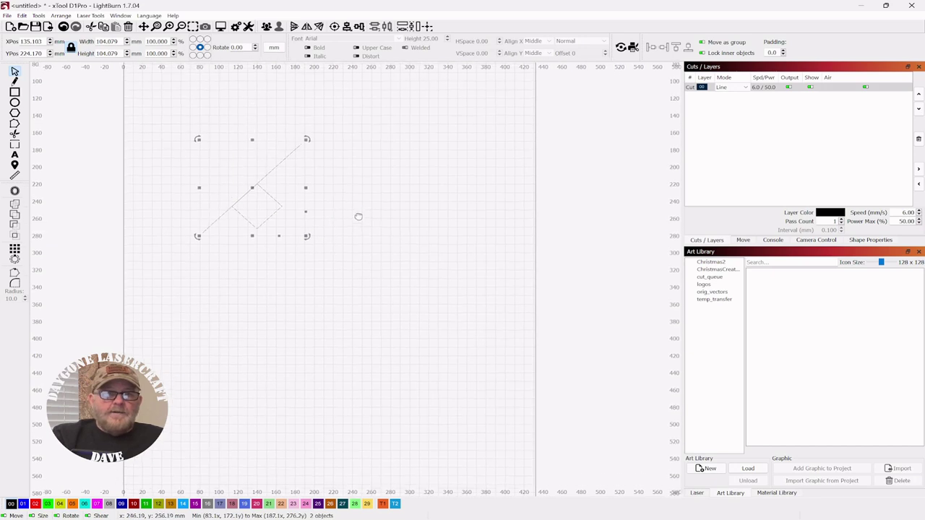
{"action": "left_click", "coordinate": [15, 82]}
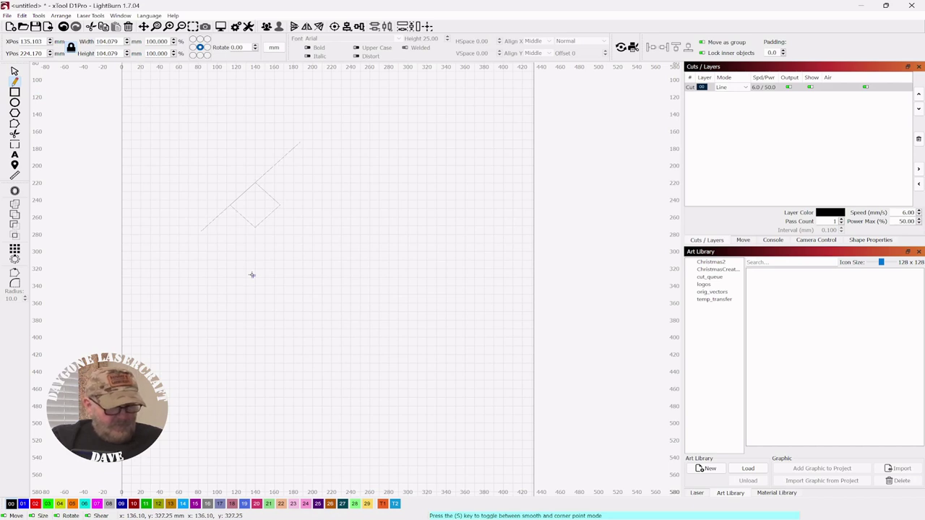
{"action": "left_click", "coordinate": [252, 274]}
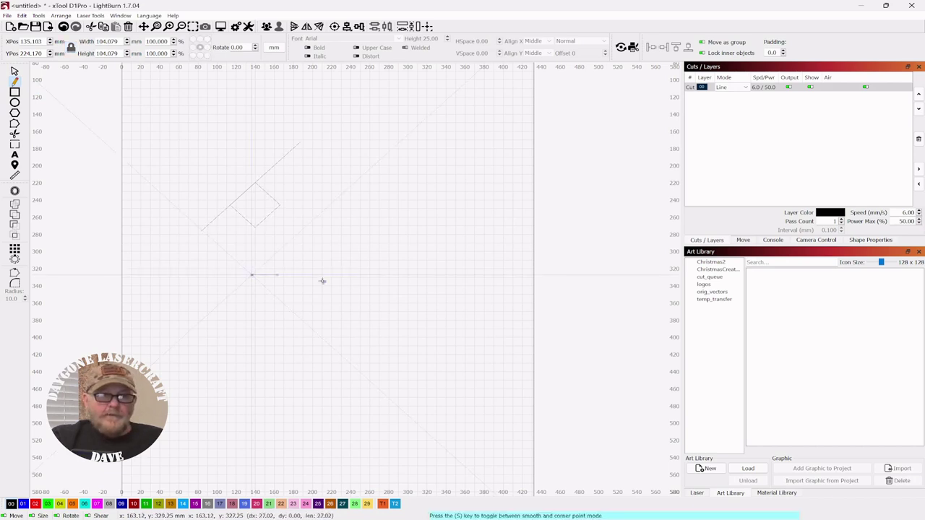
{"action": "left_click", "coordinate": [418, 275]}
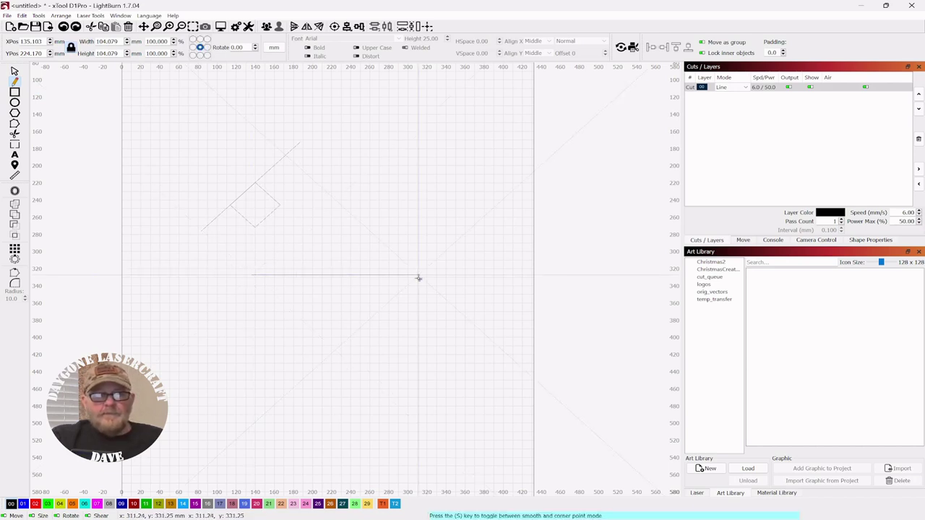
{"action": "right_click", "coordinate": [417, 277]}
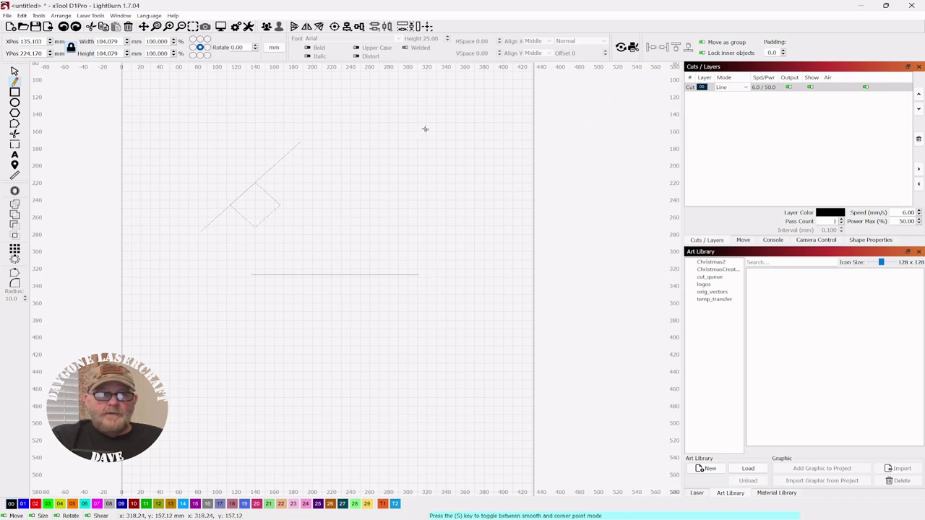
Draw a vertical reference line to the right of the shapes
{"action": "left_click", "coordinate": [425, 129]}
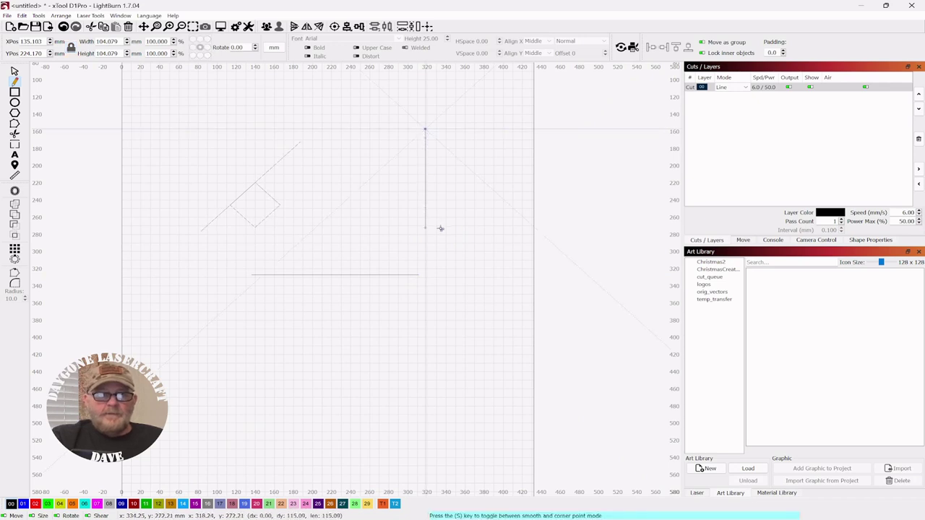
{"action": "left_click", "coordinate": [426, 247]}
{"action": "right_click", "coordinate": [425, 248]}
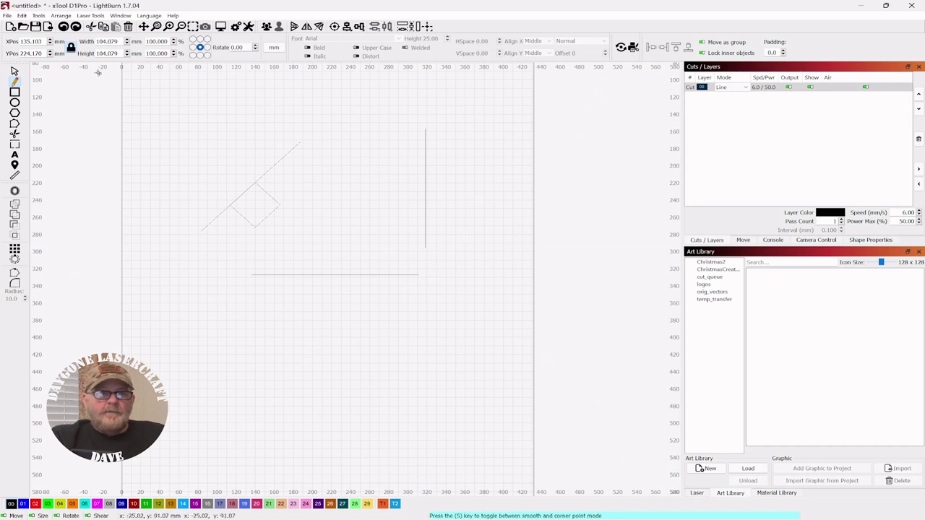
Draw a small square to the right of the diamond
{"action": "left_click", "coordinate": [16, 75]}
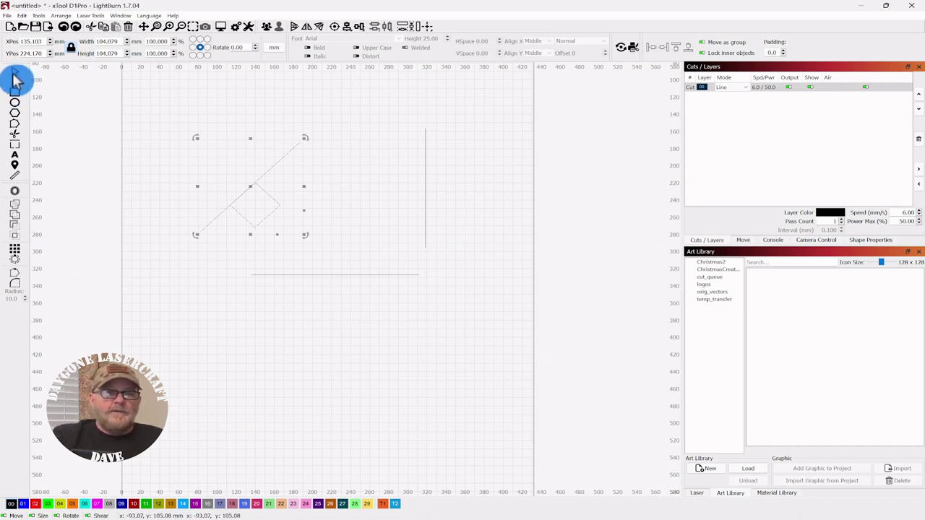
{"action": "left_click", "coordinate": [368, 183]}
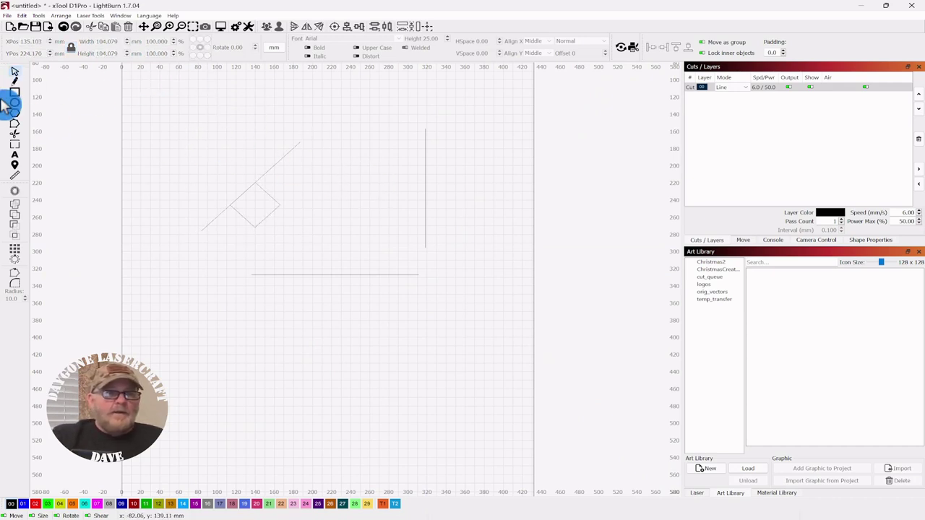
{"action": "left_click", "coordinate": [15, 95]}
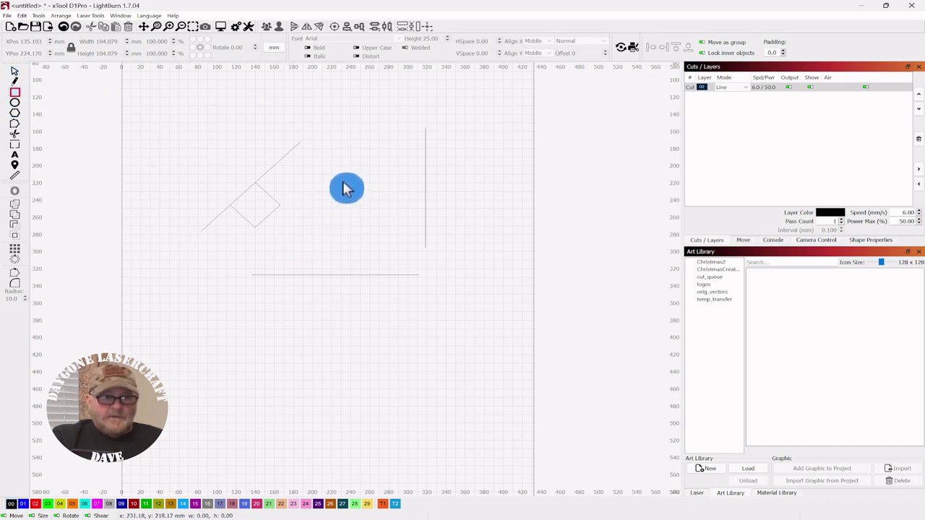
{"action": "left_click_drag", "start_coordinate": [345, 182], "coordinate": [371, 216]}
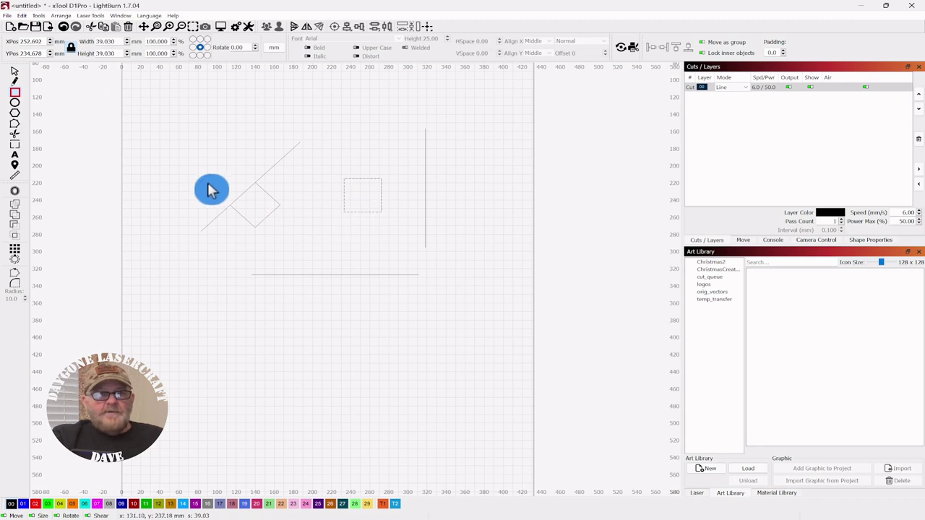
{"action": "left_click", "coordinate": [14, 72]}
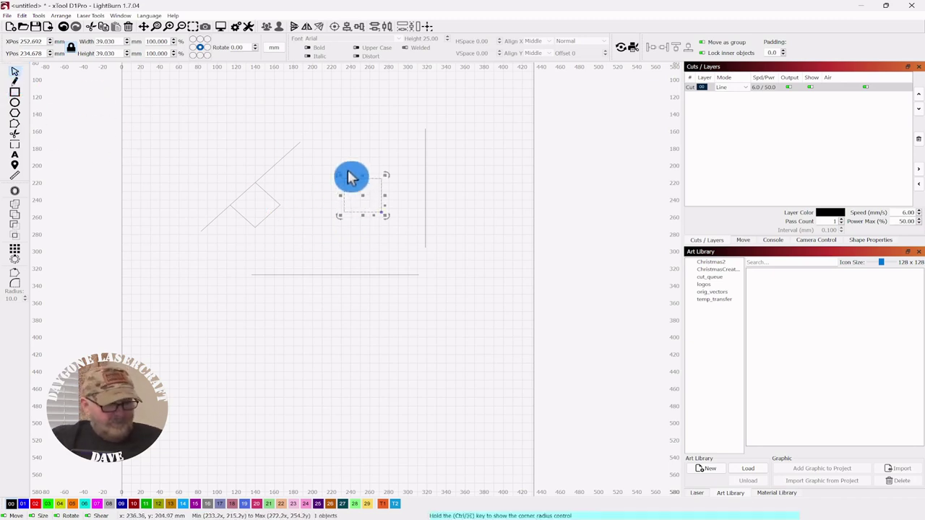
Place a copy of the square above the horizontal line, tilted about 9°
{"action": "left_click_drag", "start_coordinate": [362, 176], "coordinate": [419, 231]}
{"action": "key", "text": "Down"}
{"action": "key", "text": "Down"}
{"action": "key", "text": "Down"}
{"action": "key", "text": "Down"}
{"action": "key", "text": "Down"}
{"action": "key", "text": "Down"}
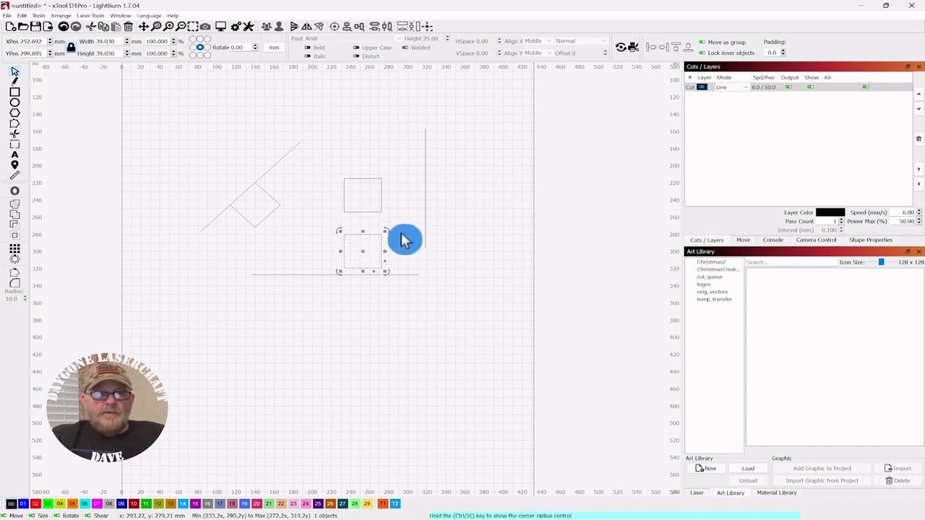
{"action": "scroll", "coordinate": [404, 237], "scroll_direction": "up", "scroll_amount": 3}
{"action": "scroll", "coordinate": [422, 149], "scroll_direction": "down", "scroll_amount": 3}
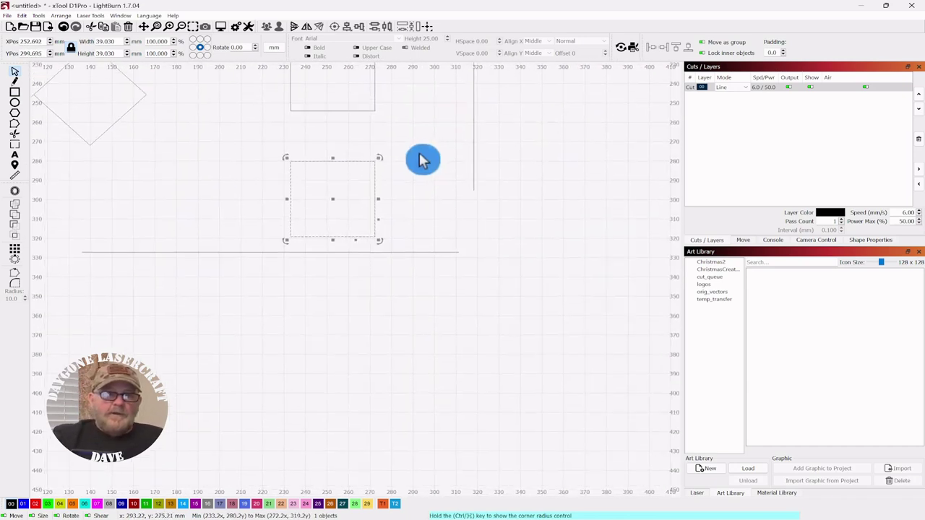
{"action": "left_click_drag", "start_coordinate": [381, 157], "coordinate": [385, 172]}
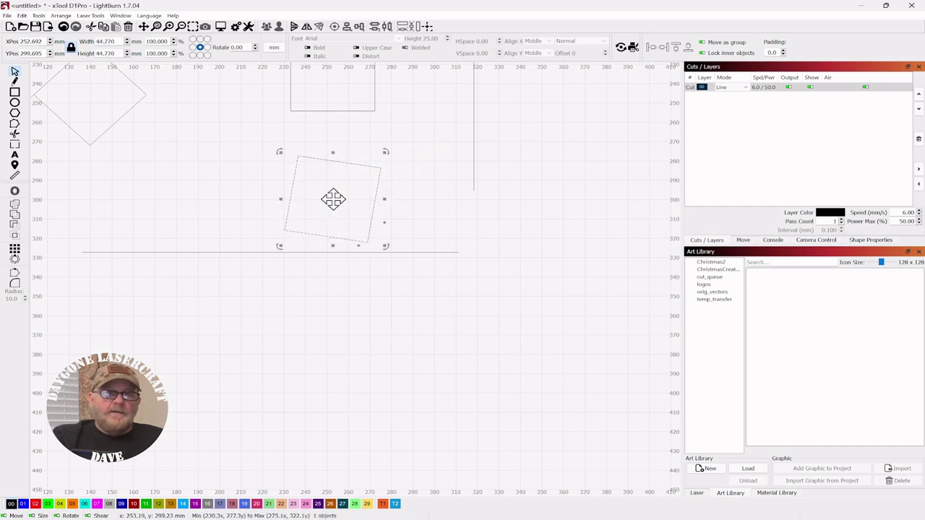
{"action": "left_click_drag", "start_coordinate": [332, 198], "coordinate": [311, 215]}
{"action": "scroll", "coordinate": [390, 188], "scroll_direction": "down", "scroll_amount": 2}
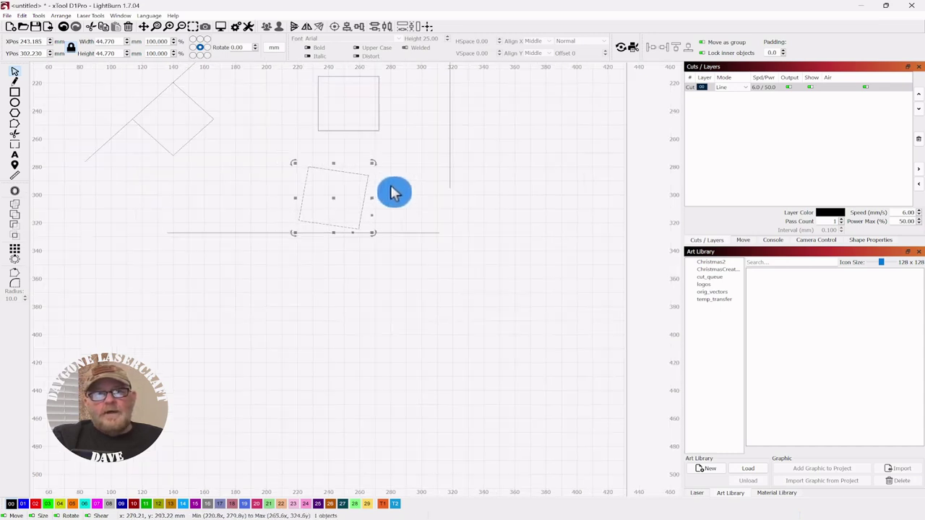
{"action": "scroll", "coordinate": [394, 192], "scroll_direction": "down", "scroll_amount": 2}
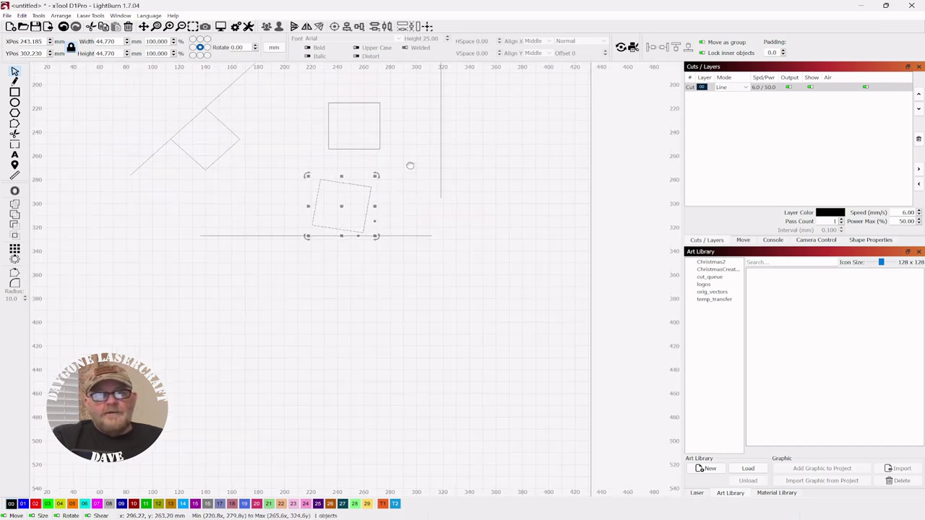
{"action": "left_click_drag", "start_coordinate": [409, 165], "coordinate": [409, 184]}
{"action": "left_click", "coordinate": [412, 189]}
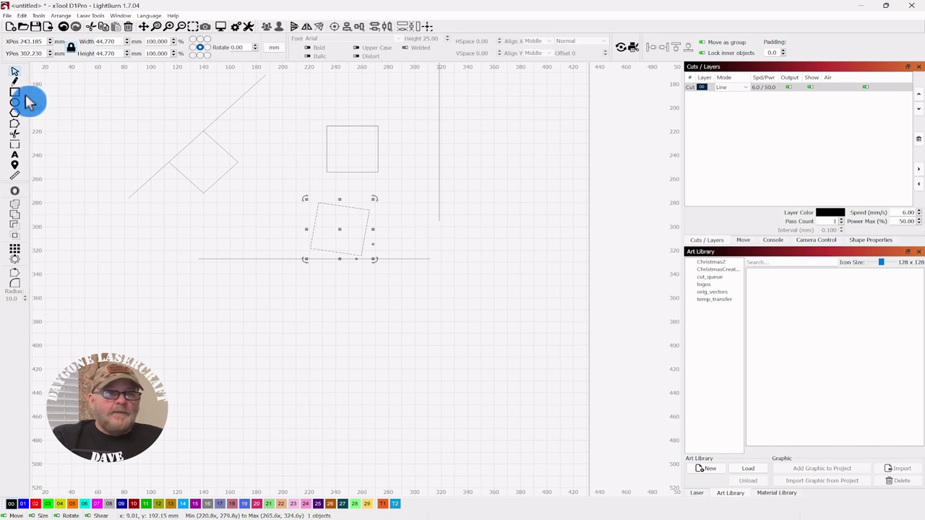
Convert the tilted square to an editable path and zoom in on its nodes
{"action": "right_click", "coordinate": [339, 230]}
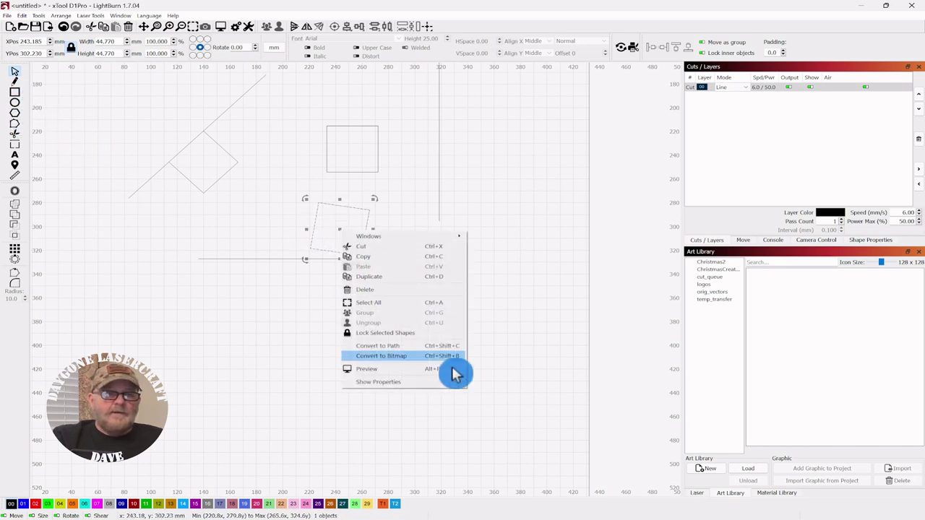
{"action": "left_click", "coordinate": [374, 350]}
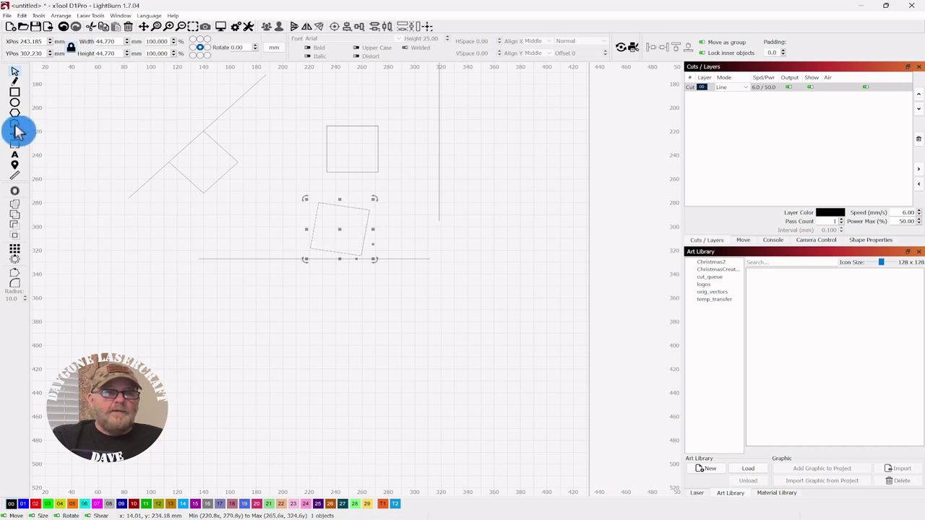
{"action": "scroll", "coordinate": [332, 263], "scroll_direction": "up", "scroll_amount": 3}
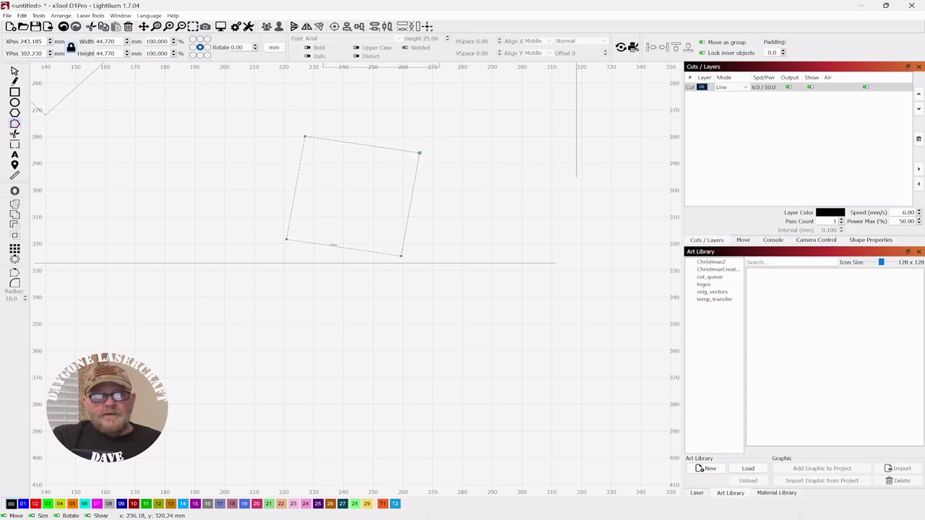
Straighten the tilted square to an upright 39.030 mm square resting on the horizontal line
{"action": "key", "text": "ctrl+z"}
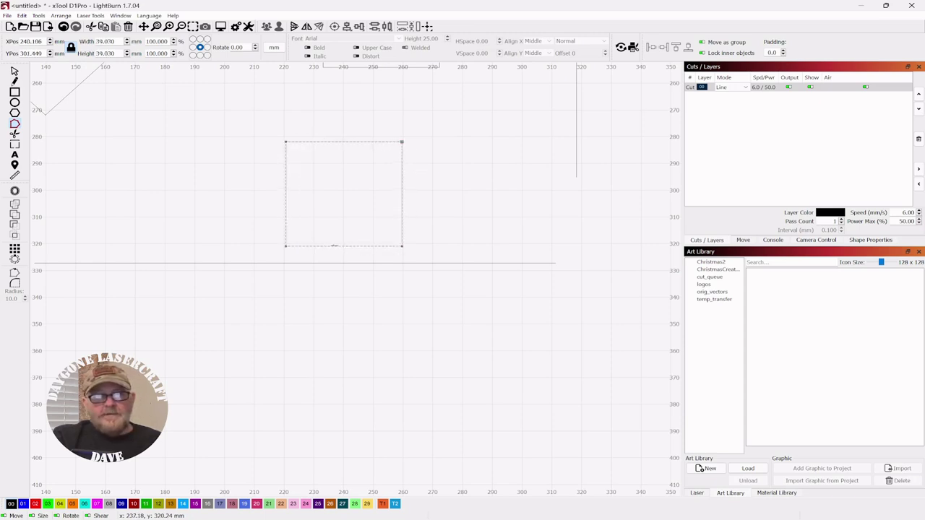
{"action": "left_click", "coordinate": [15, 71]}
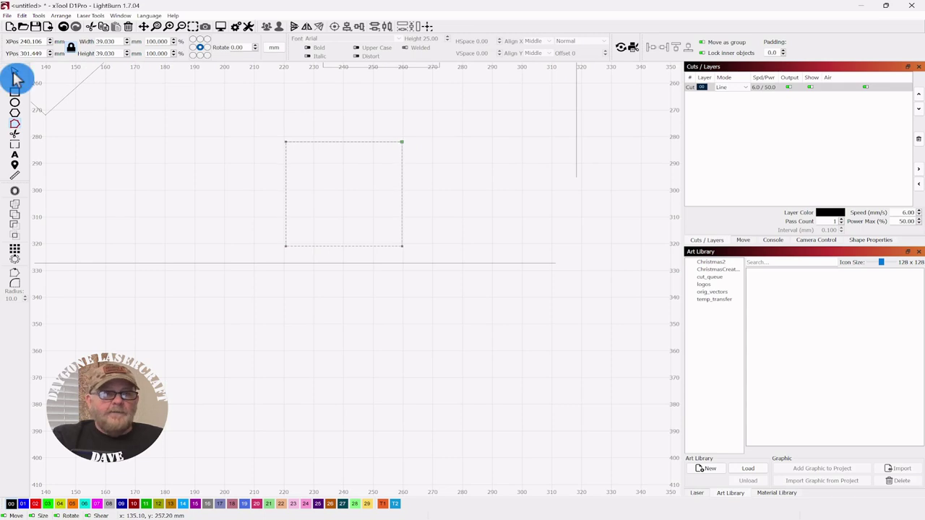
{"action": "left_click", "coordinate": [358, 250]}
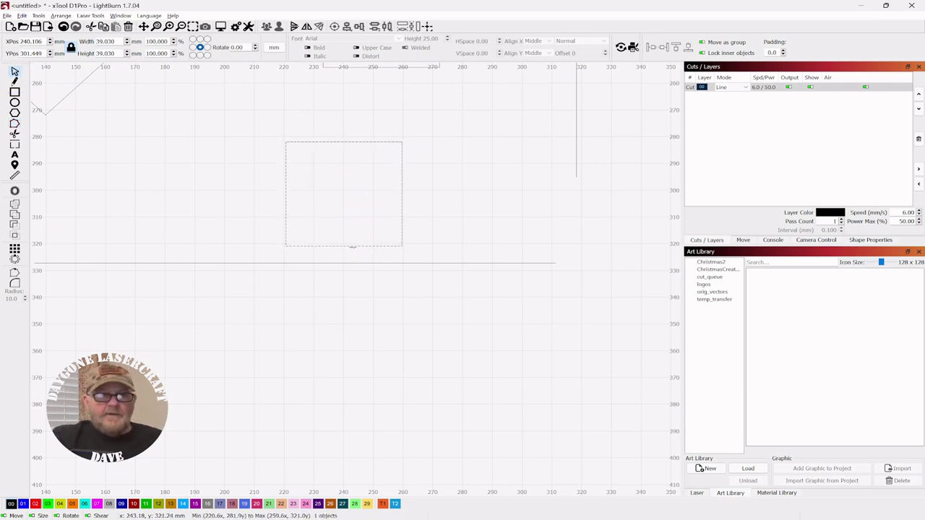
{"action": "left_click", "coordinate": [358, 254]}
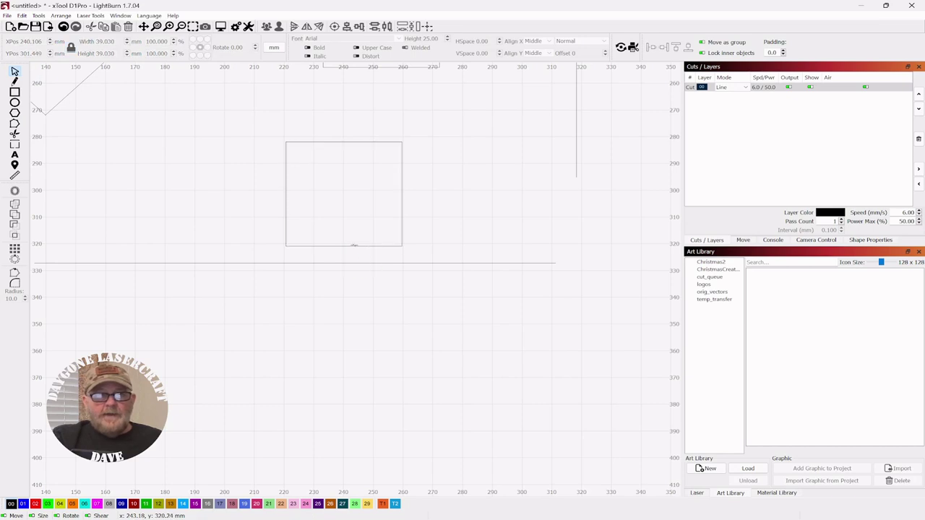
{"action": "left_click", "coordinate": [353, 247]}
{"action": "left_click_drag", "start_coordinate": [357, 252], "coordinate": [357, 269]}
Zoom out and select the upper square
{"action": "left_click", "coordinate": [384, 244]}
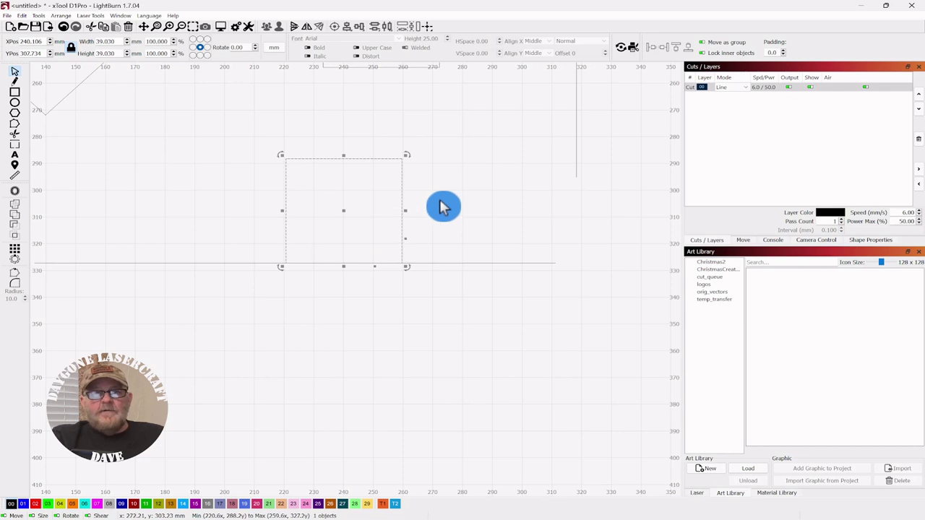
{"action": "scroll", "coordinate": [437, 209], "scroll_direction": "down", "scroll_amount": 5}
{"action": "scroll", "coordinate": [458, 190], "scroll_direction": "down", "scroll_amount": 3}
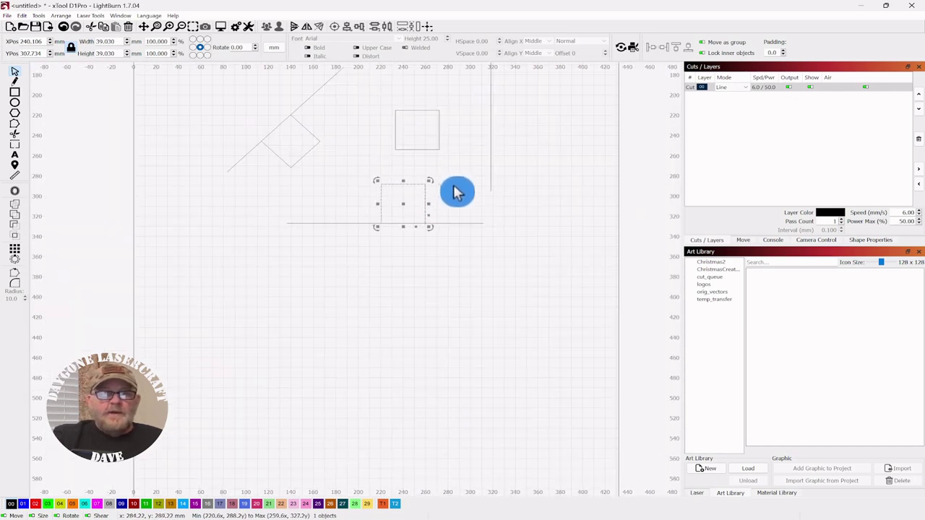
{"action": "left_click", "coordinate": [365, 166]}
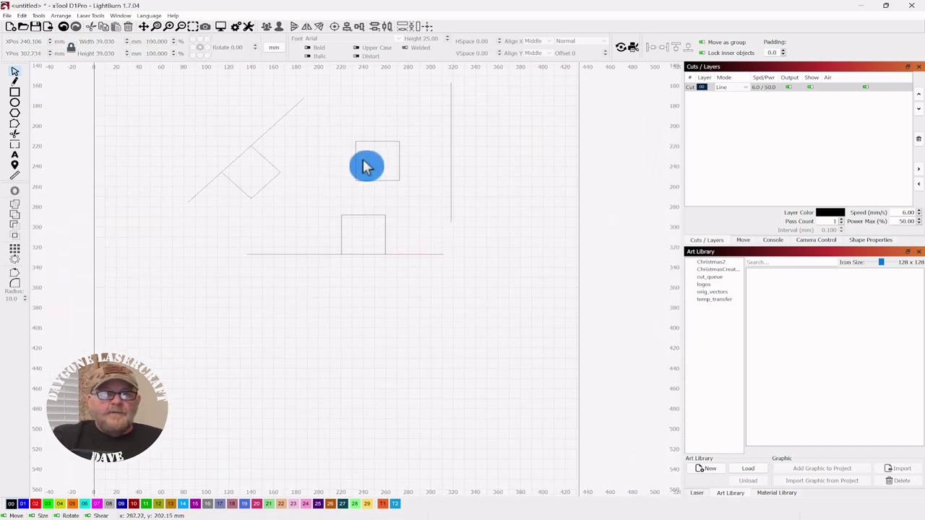
Move the upper square right to the vertical line and tilt it about -10°
{"action": "left_click_drag", "start_coordinate": [375, 161], "coordinate": [425, 163]}
{"action": "left_click", "coordinate": [424, 163]}
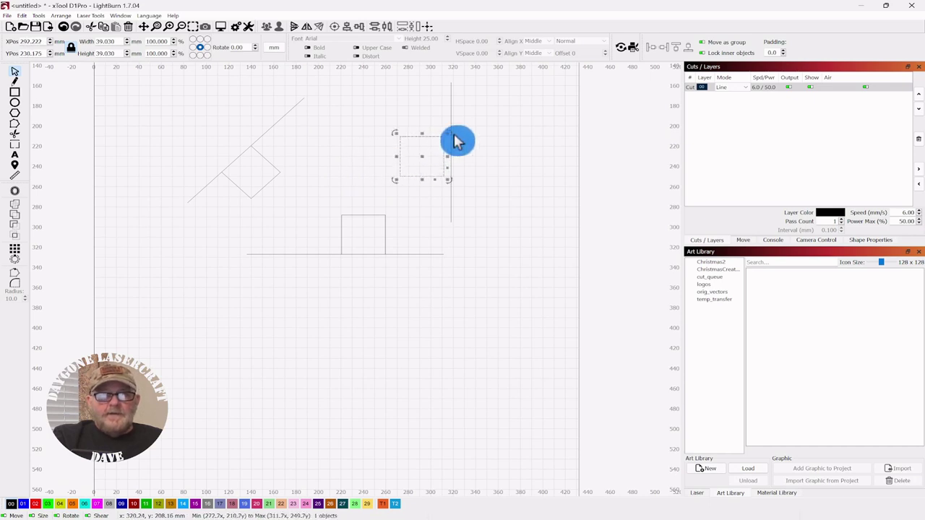
{"action": "left_click_drag", "start_coordinate": [450, 132], "coordinate": [460, 142]}
{"action": "left_click_drag", "start_coordinate": [543, 203], "coordinate": [525, 239]}
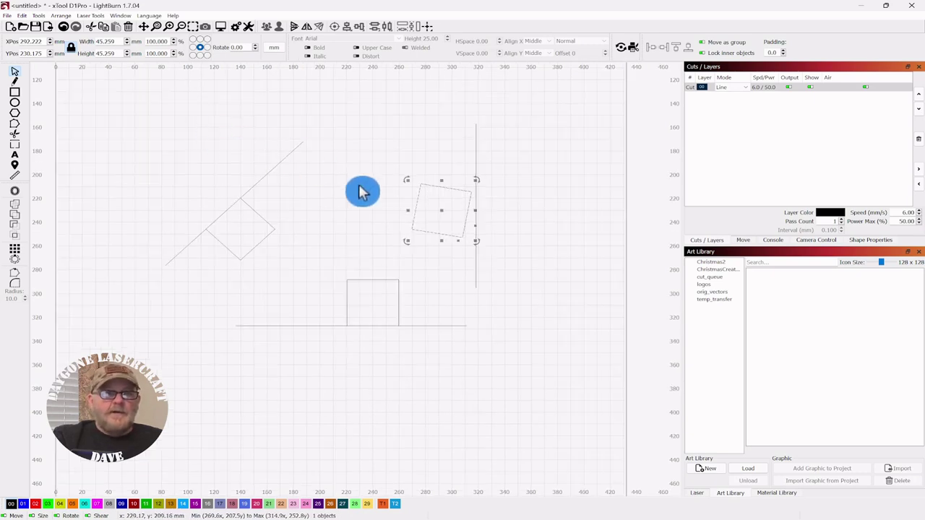
{"action": "scroll", "coordinate": [326, 194], "scroll_direction": "up", "scroll_amount": 2}
{"action": "mouse_move", "coordinate": [361, 229]}
{"action": "left_mouse_down"}
{"action": "mouse_move", "coordinate": [295, 200]}
{"action": "mouse_move", "coordinate": [291, 210]}
{"action": "left_mouse_up"}
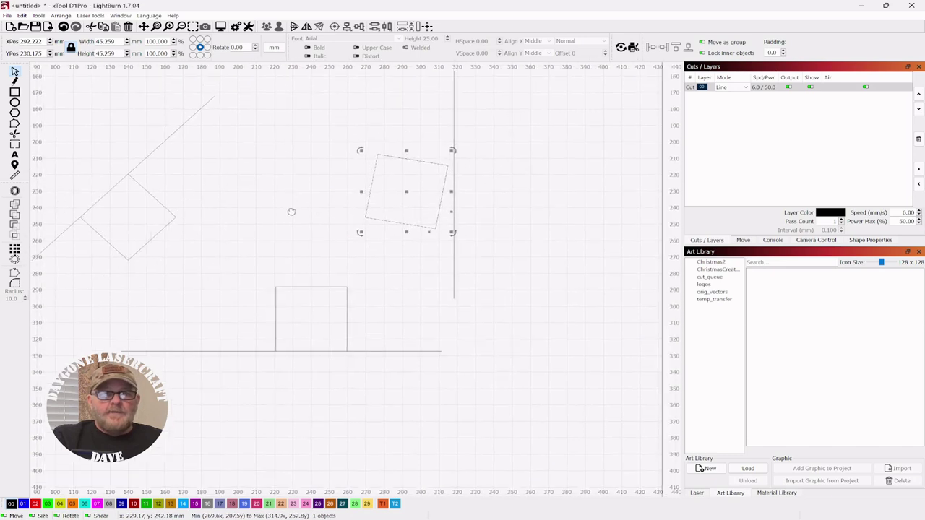
Convert the tilted upper square to a path and square it up in Edit Nodes
{"action": "right_click", "coordinate": [409, 198]}
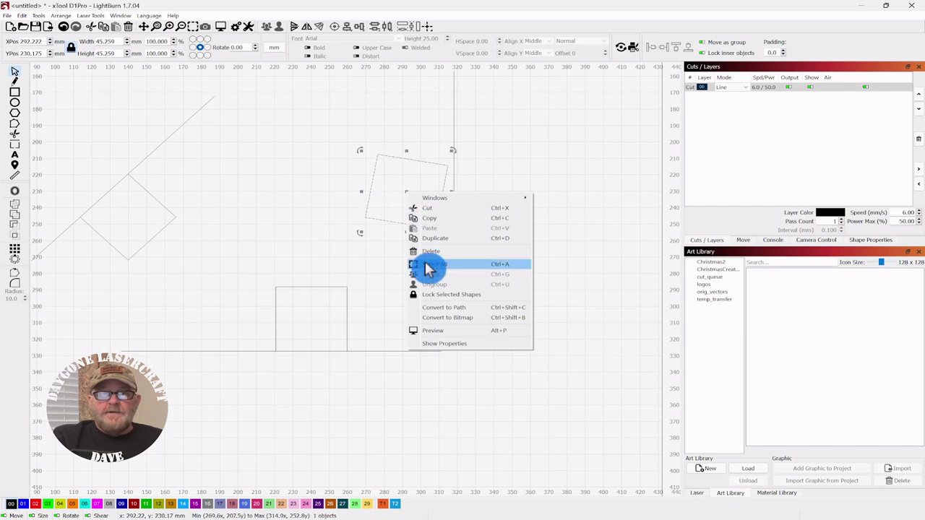
{"action": "left_click", "coordinate": [443, 308]}
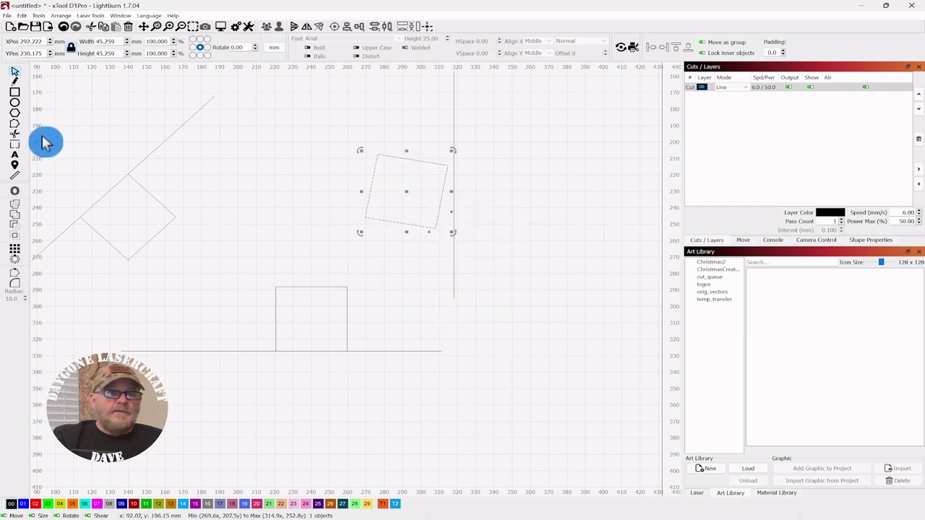
{"action": "left_click", "coordinate": [15, 124]}
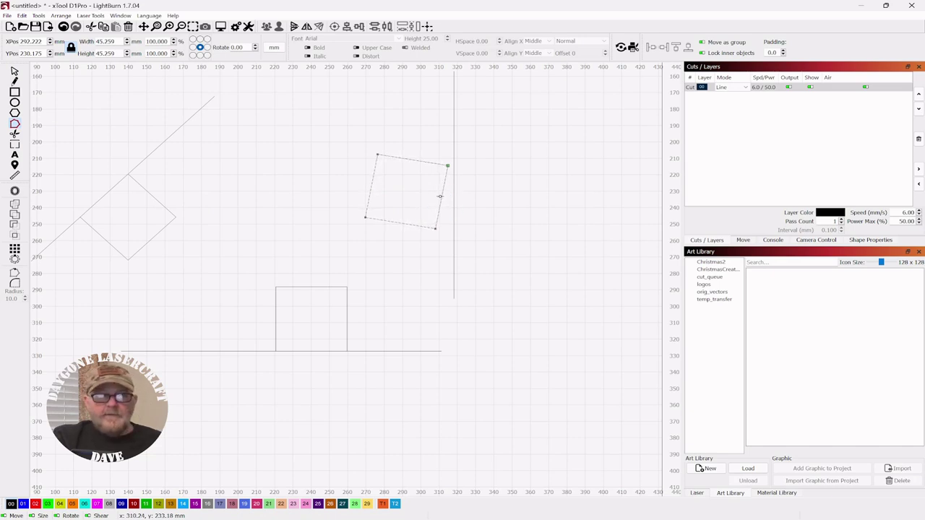
Push the 39.030 mm square right until its edge sits flush against the vertical line
{"action": "left_click", "coordinate": [15, 72]}
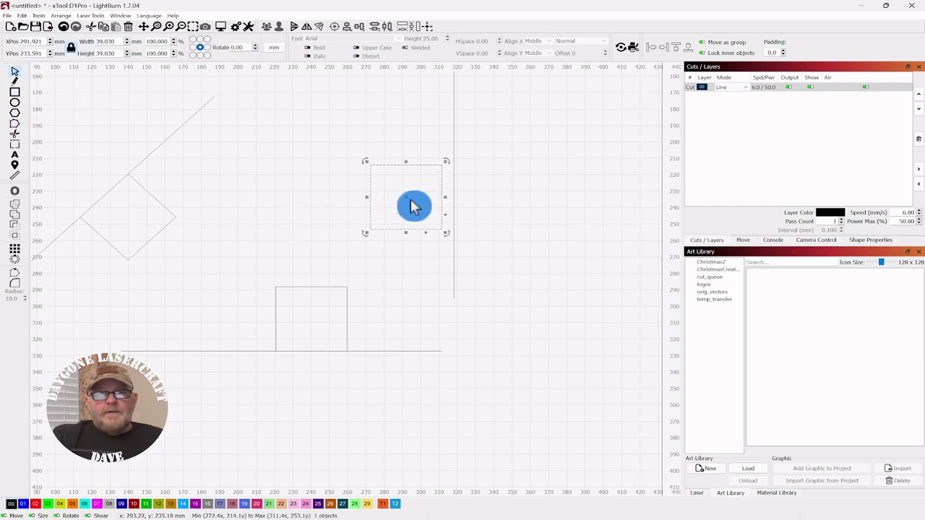
{"action": "scroll", "coordinate": [433, 196], "scroll_direction": "up", "scroll_amount": 2}
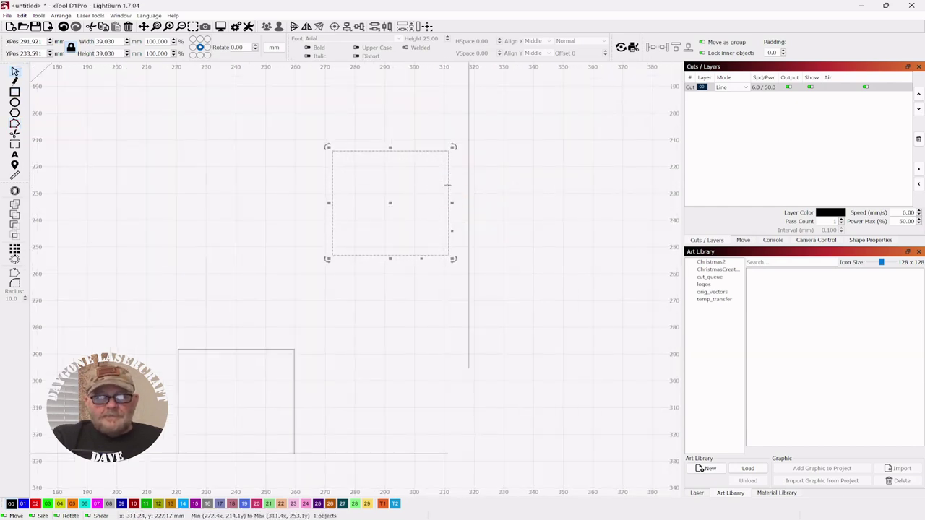
{"action": "left_click_drag", "start_coordinate": [444, 189], "coordinate": [468, 186]}
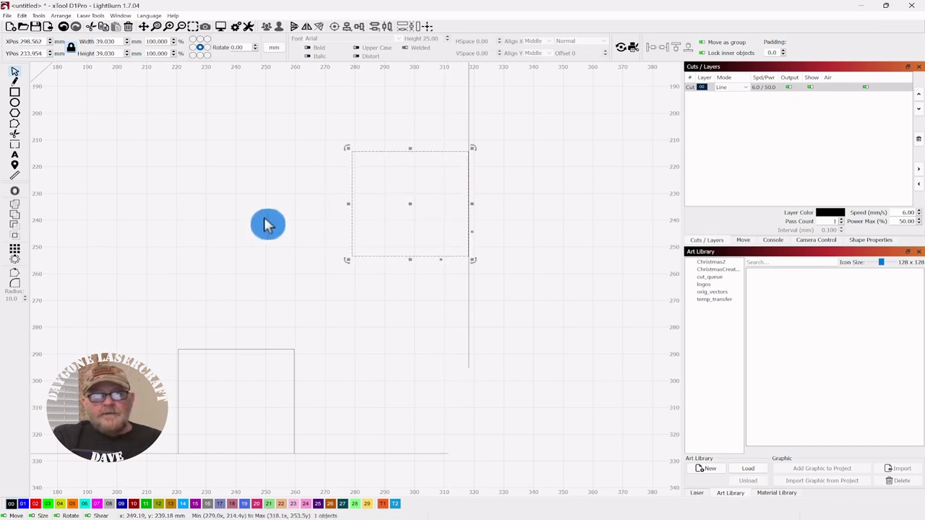
{"action": "left_click", "coordinate": [238, 204]}
{"action": "scroll", "coordinate": [242, 209], "scroll_direction": "down", "scroll_amount": 3}
{"action": "scroll", "coordinate": [248, 190], "scroll_direction": "down", "scroll_amount": 1}
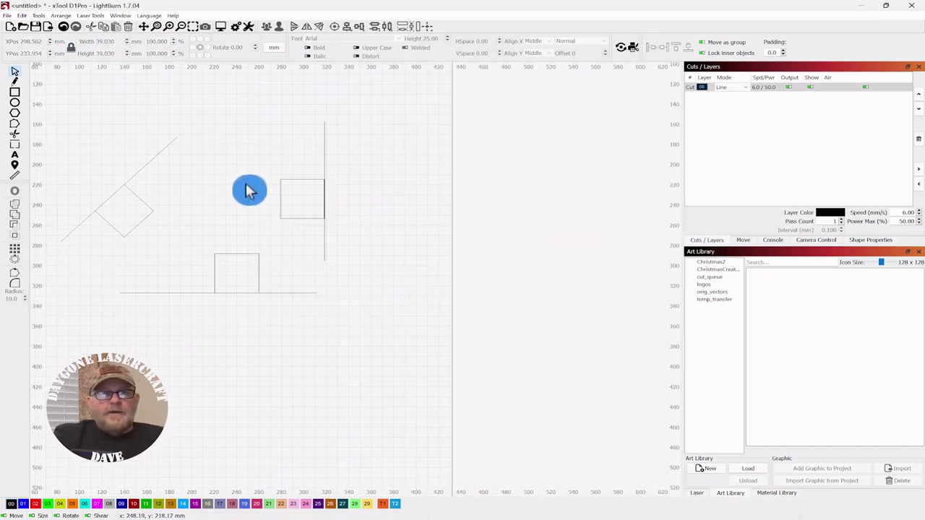
{"action": "mouse_move", "coordinate": [248, 190]}
{"action": "left_mouse_down"}
{"action": "mouse_move", "coordinate": [296, 193]}
{"action": "mouse_move", "coordinate": [444, 167]}
{"action": "mouse_move", "coordinate": [425, 173]}
{"action": "left_mouse_up"}
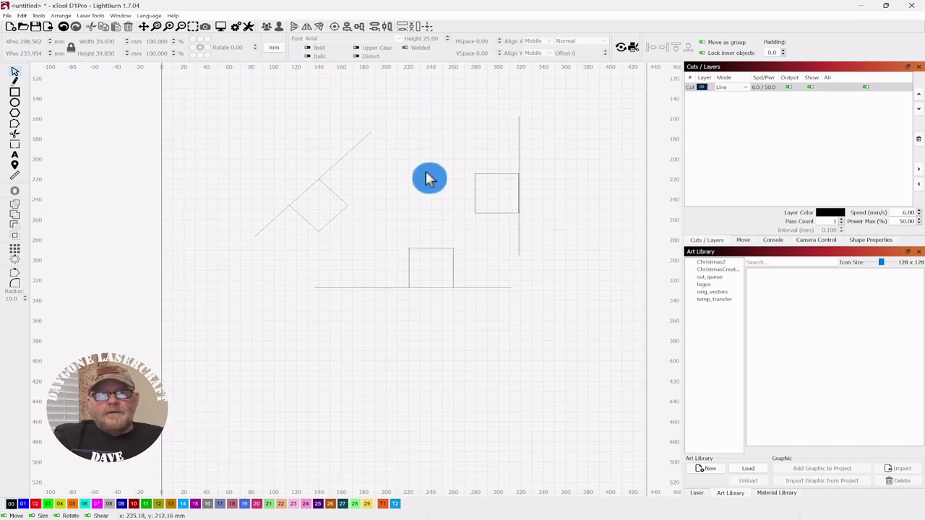
{"action": "scroll", "coordinate": [427, 173], "scroll_direction": "up", "scroll_amount": 1}
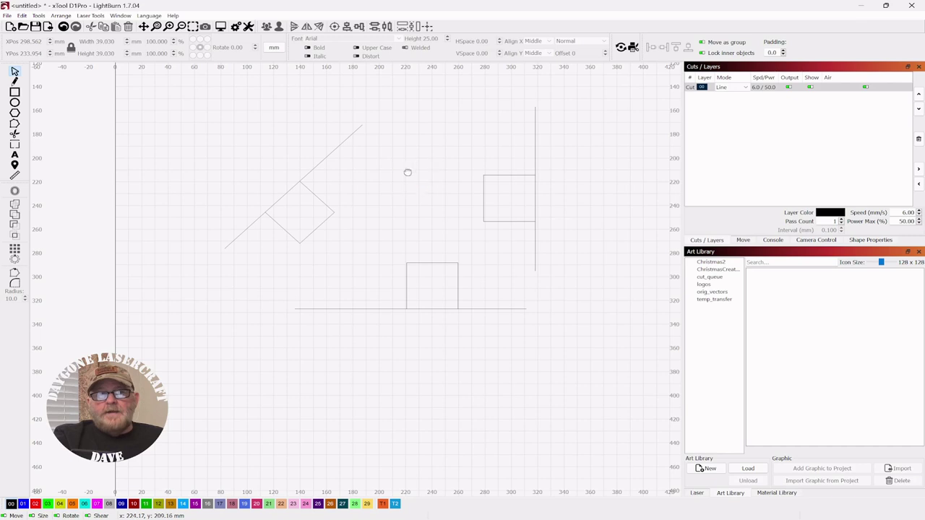
{"action": "left_click_drag", "start_coordinate": [406, 171], "coordinate": [418, 190]}
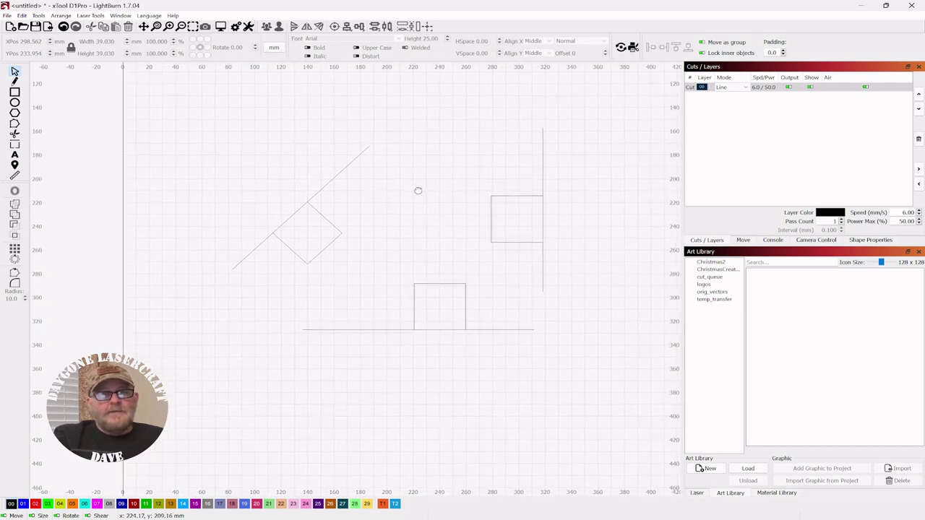
{"action": "left_click", "coordinate": [419, 190]}
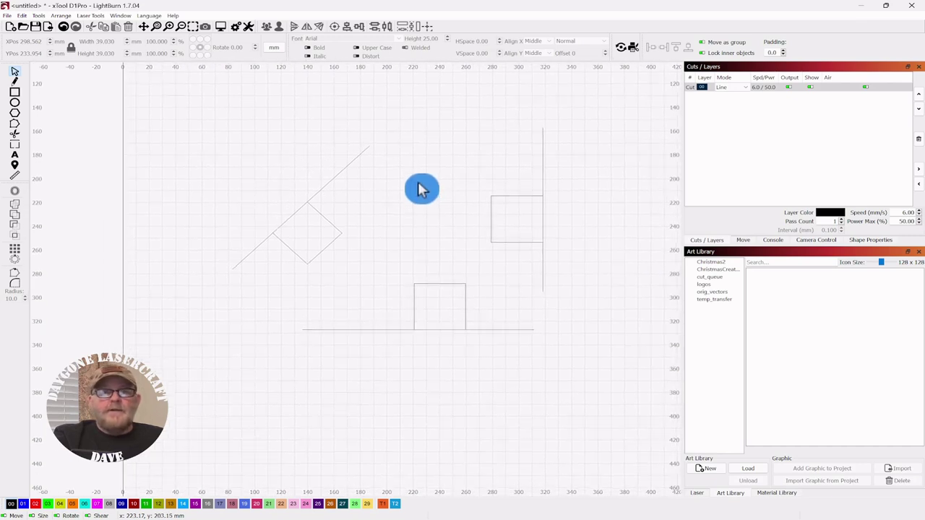